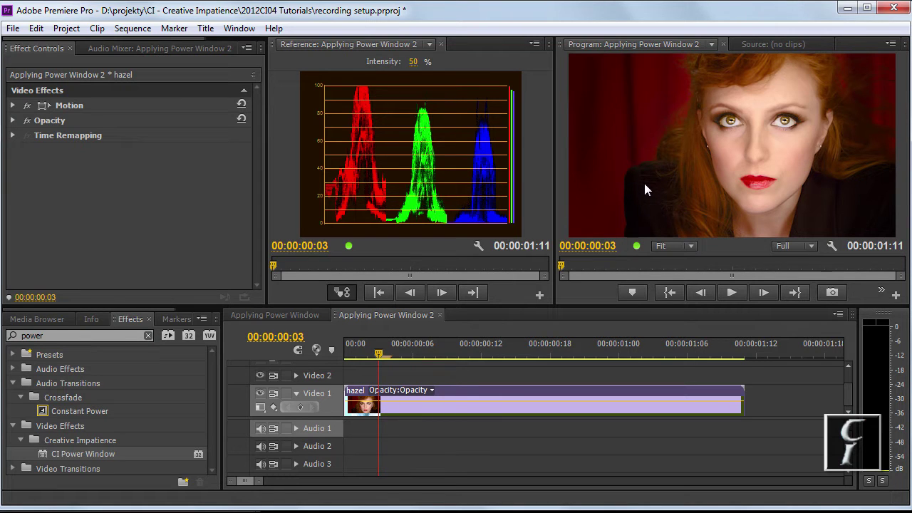
Step: Apply CI Power Window to the hazel clip and fit a tall, slightly tilted ellipse over the face
drag(99, 456, 505, 395)
click(107, 154)
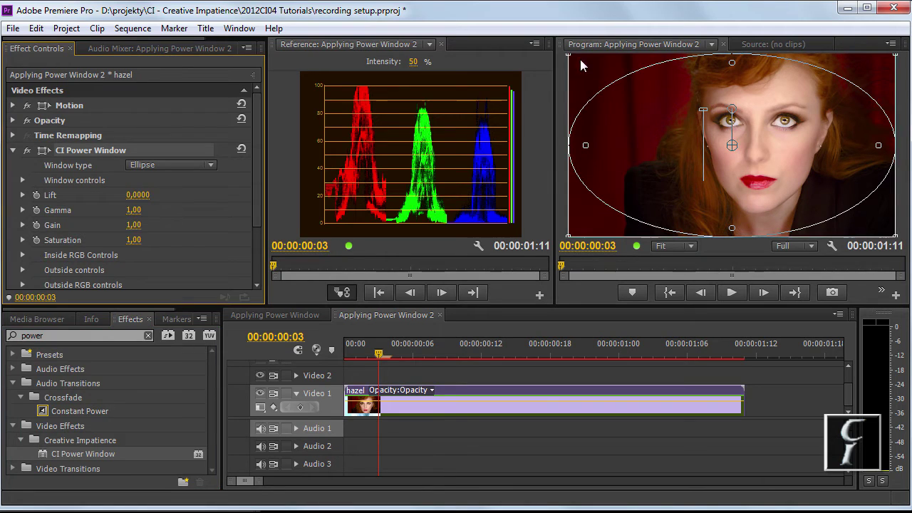
drag(569, 53, 675, 59)
drag(732, 145, 762, 140)
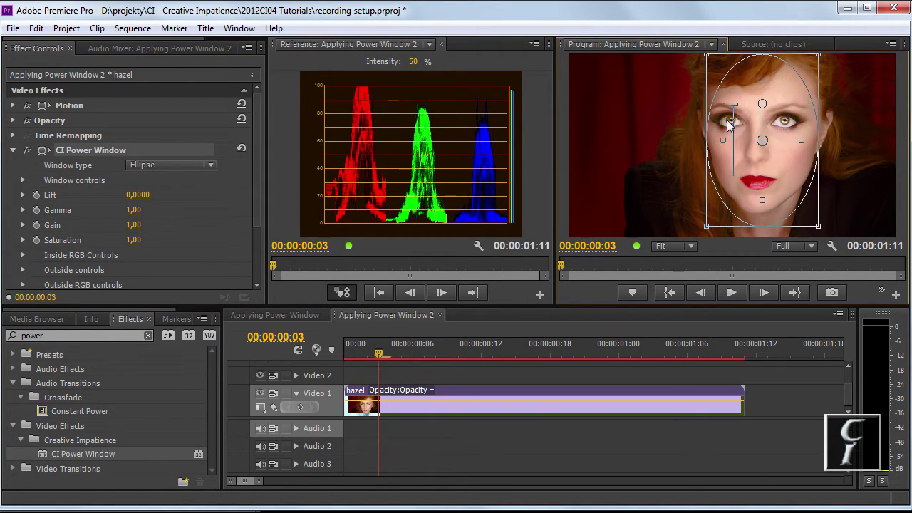
drag(706, 58, 690, 48)
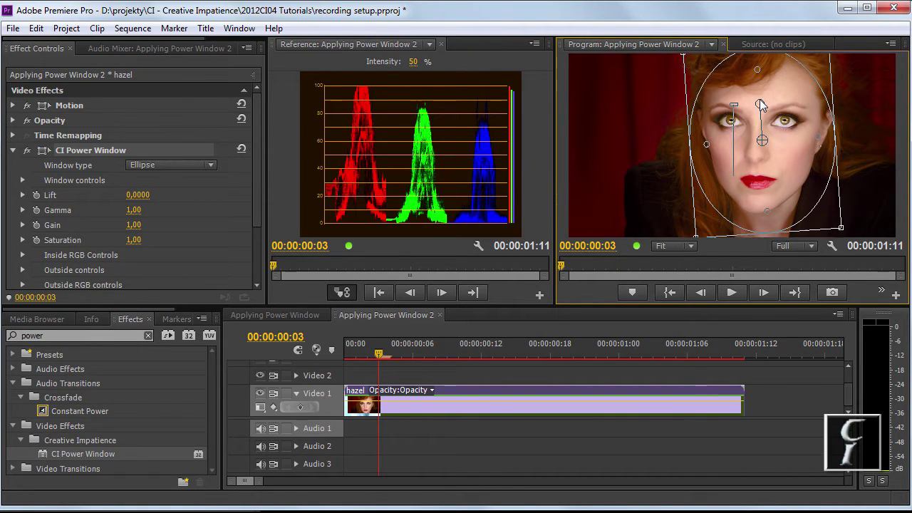
drag(763, 101, 760, 99)
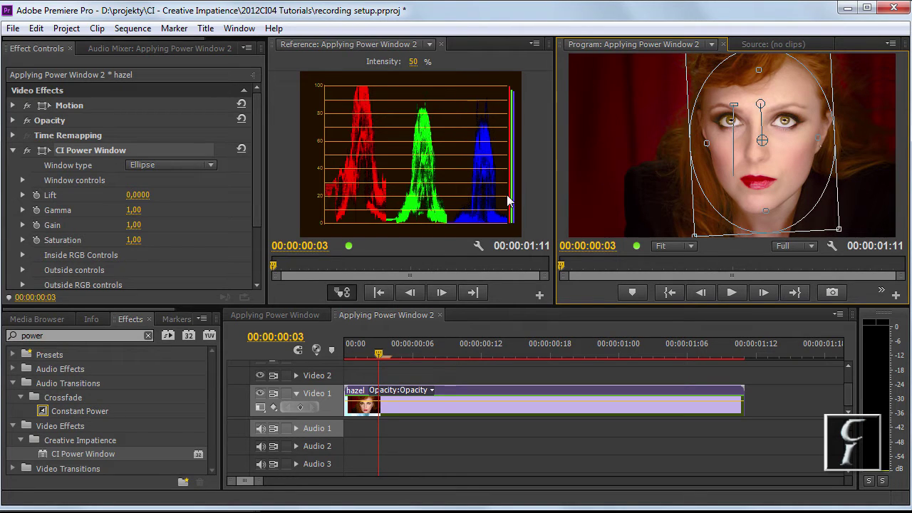
Step: Expand the Lift, Gamma and Gain controls and hide the ellipse outline
click(22, 210)
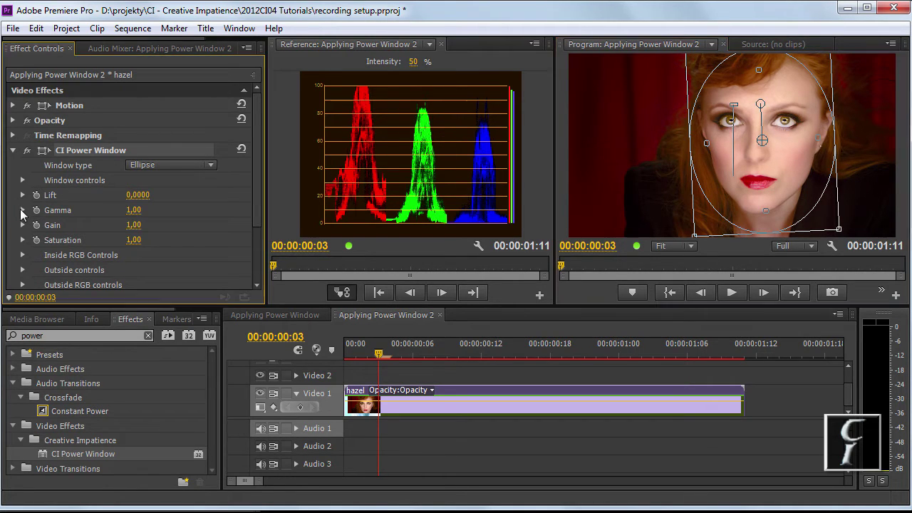
click(23, 250)
scroll(16, 274, down, 1)
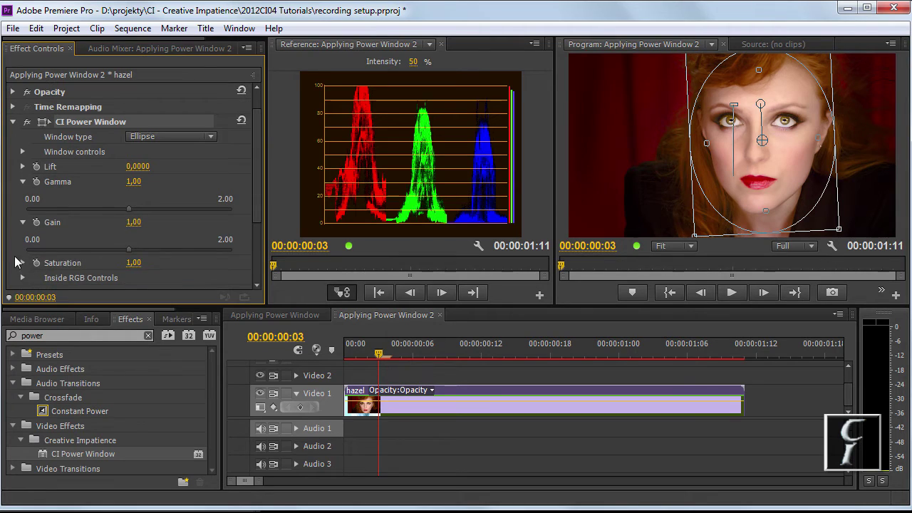
click(23, 264)
click(22, 166)
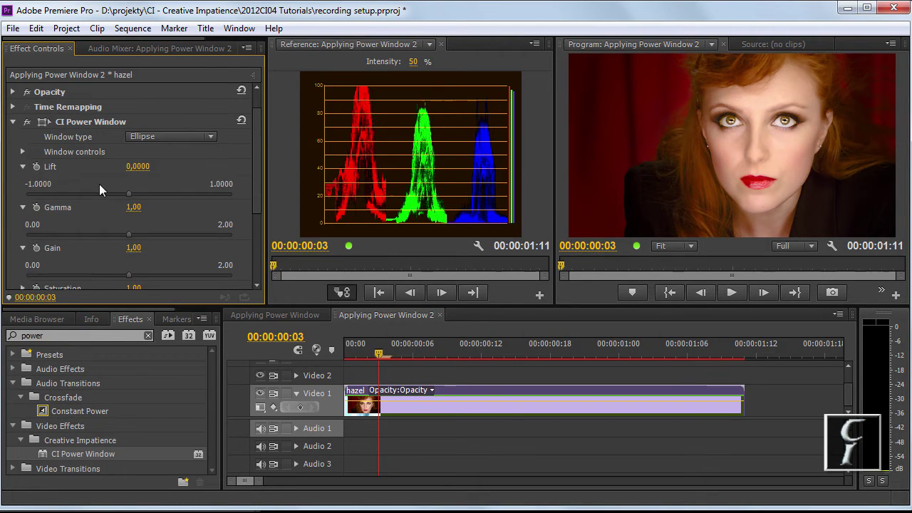
drag(258, 177, 253, 196)
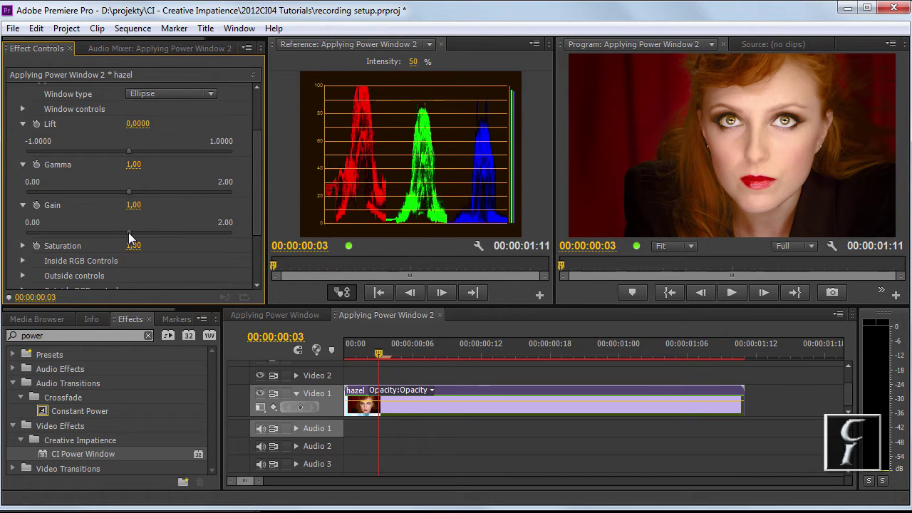
Step: Set Gain to 1,15, Lift to -0,1042 and Saturation to 0,93
drag(128, 232, 144, 231)
drag(129, 151, 118, 151)
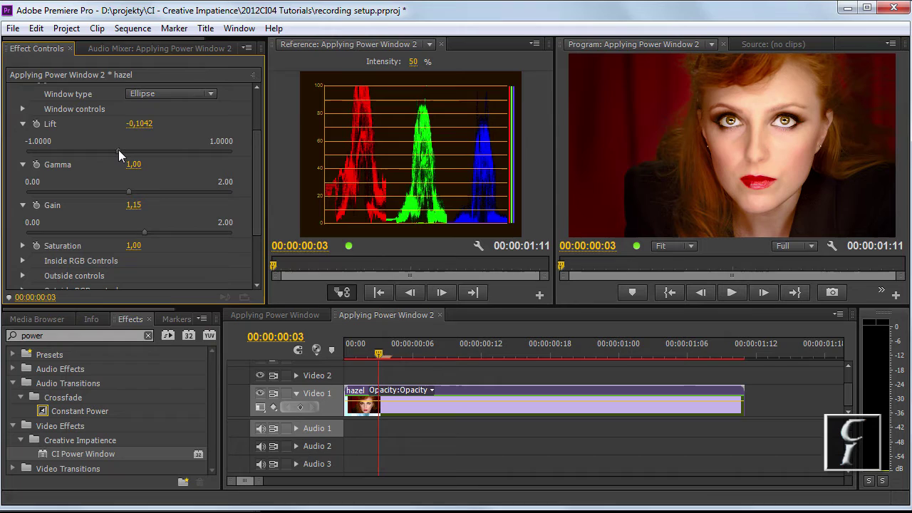
click(23, 245)
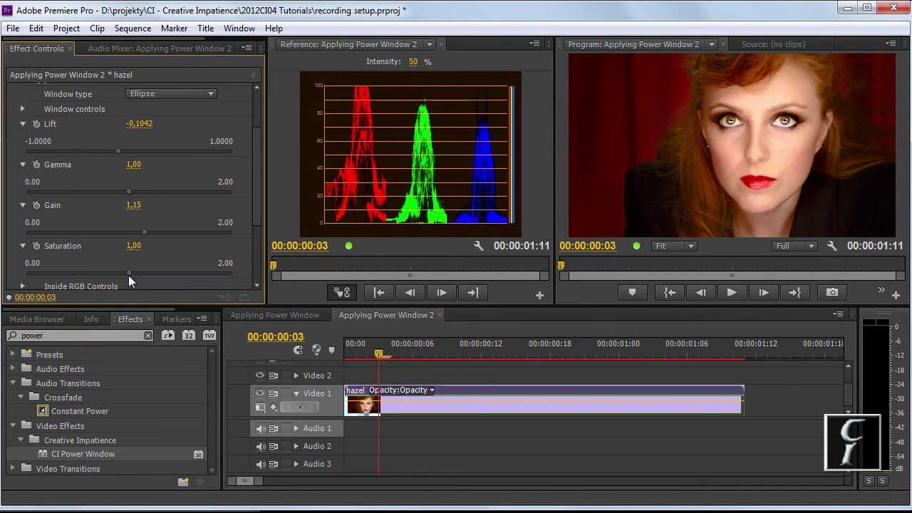
drag(129, 274, 119, 271)
drag(255, 201, 248, 265)
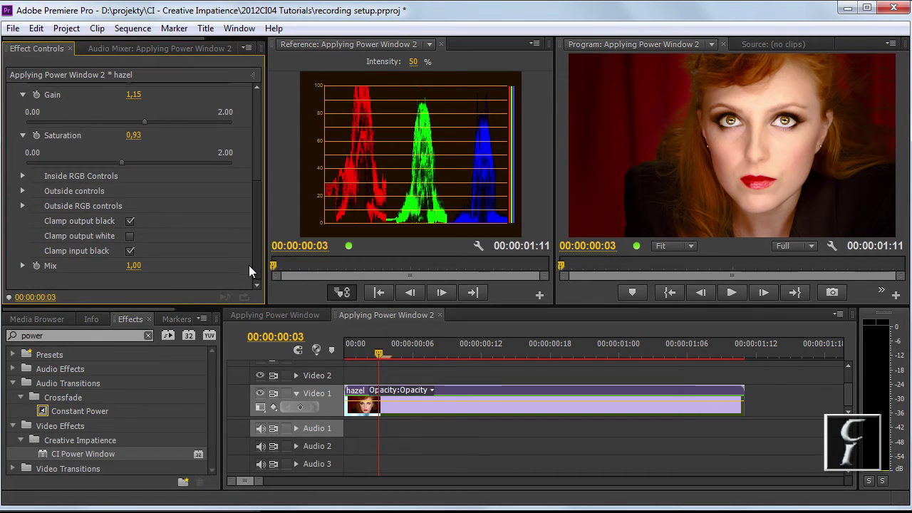
Step: Expand Inside RGB Controls with every red, green and blue Lift, Gamma and Gain slider
click(24, 176)
drag(256, 220, 251, 239)
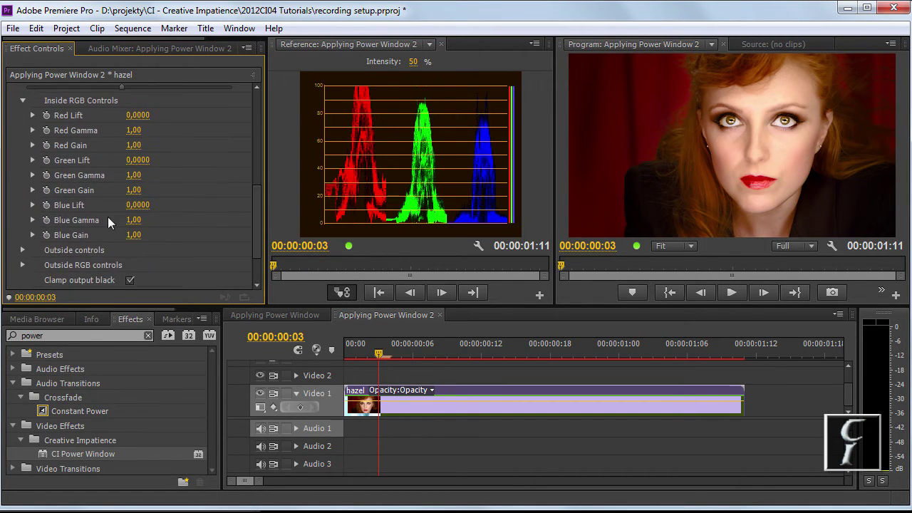
click(32, 234)
click(32, 219)
click(32, 204)
click(32, 189)
click(32, 175)
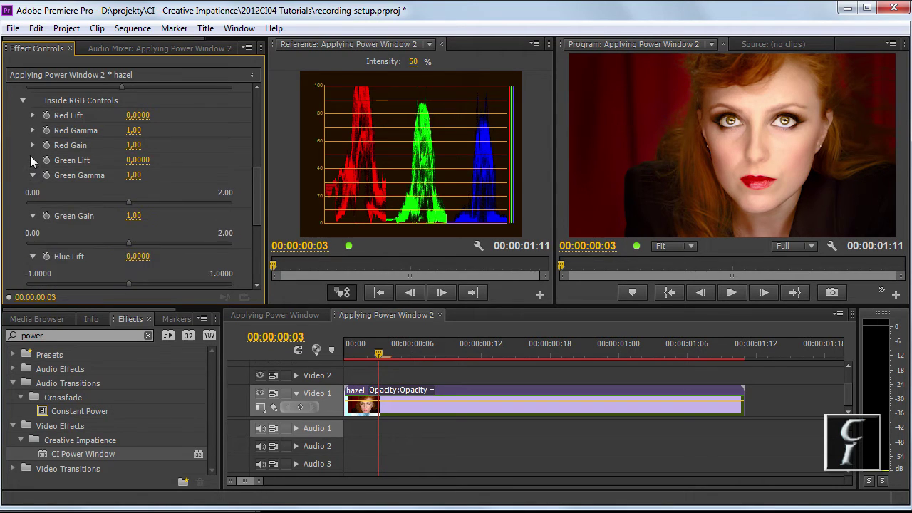
click(32, 160)
click(32, 145)
click(32, 131)
click(32, 115)
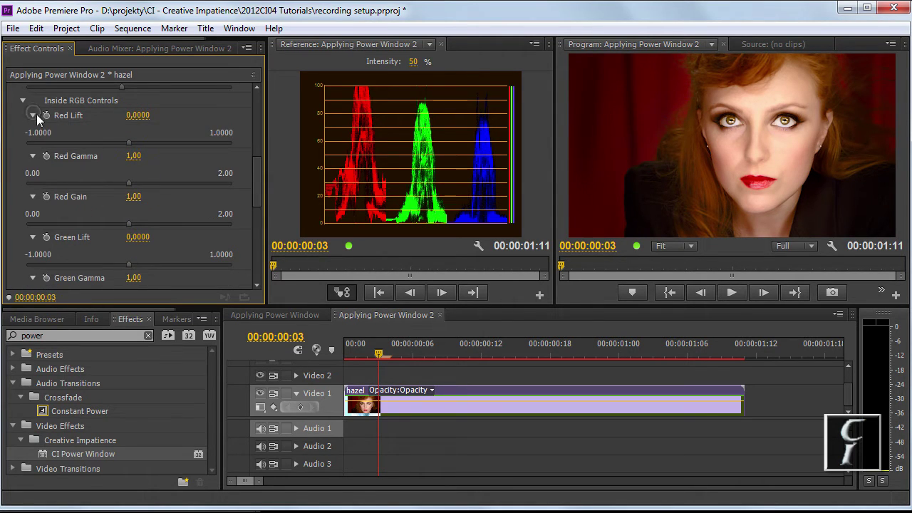
scroll(257, 177, down, 3)
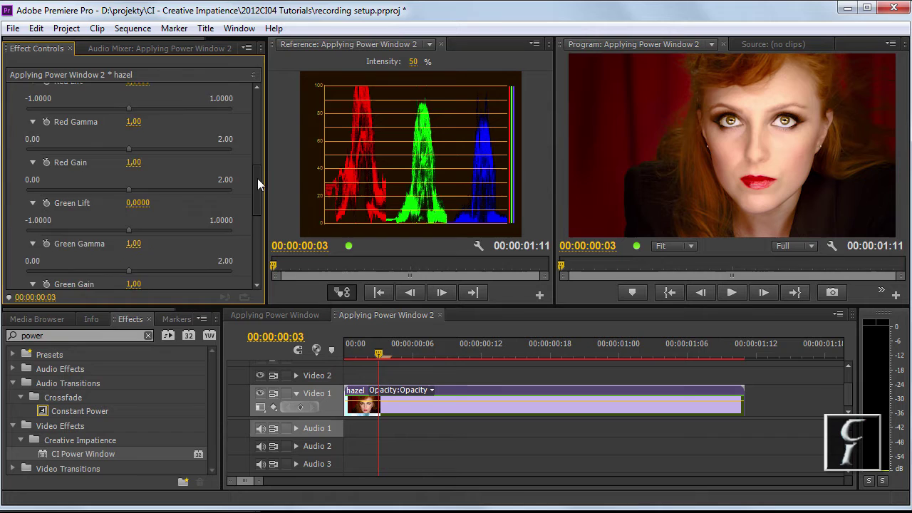
scroll(257, 178, up, 2)
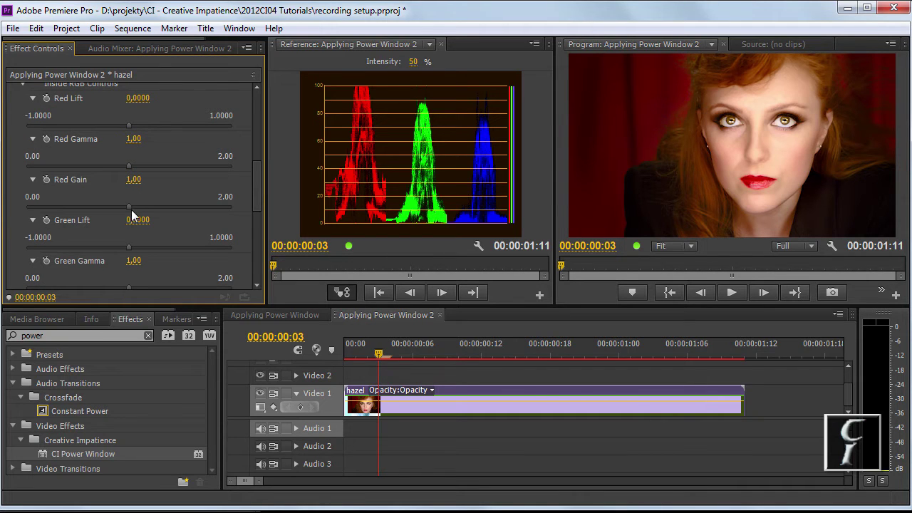
Step: Lower Red Gain and Red Gamma, raise Red Lift, and raise Blue Lift to 0,0625
mouse_move(128, 205)
mouse_down()
mouse_move(100, 206)
mouse_move(115, 198)
mouse_up()
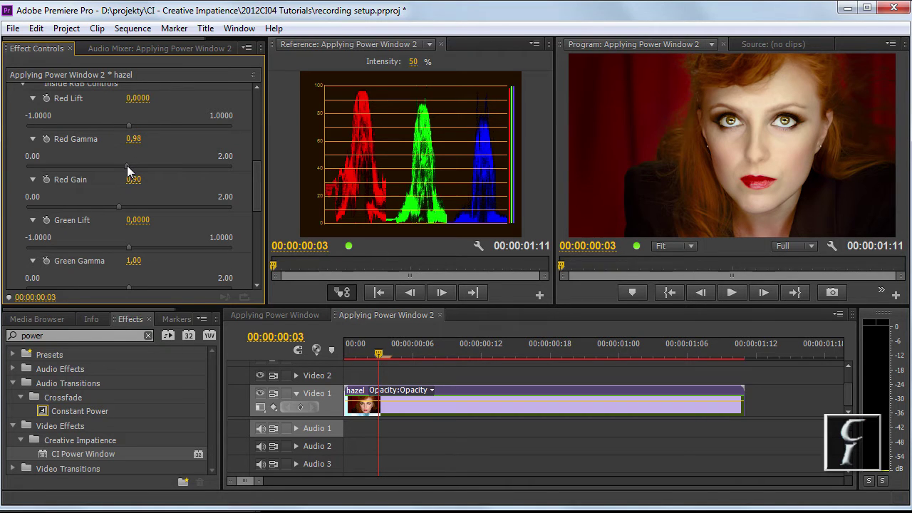
drag(128, 166, 121, 167)
drag(131, 126, 133, 123)
drag(258, 178, 238, 228)
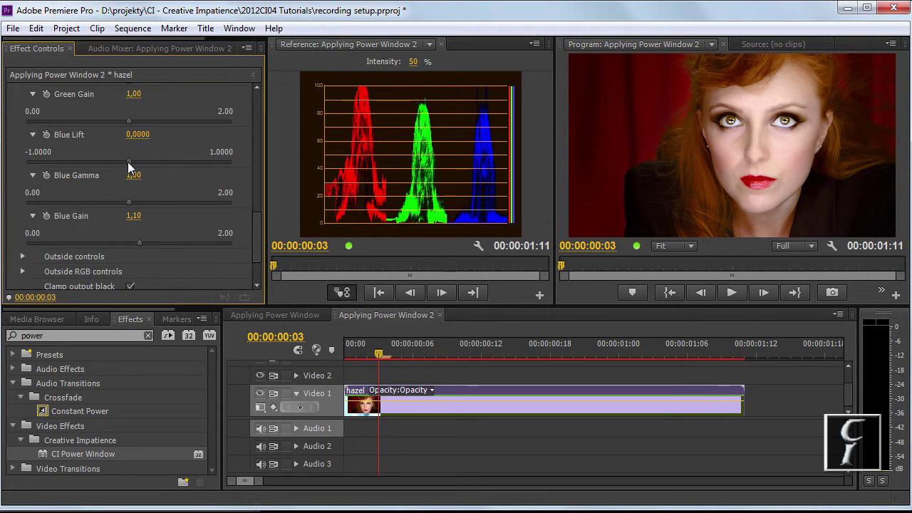
drag(127, 162, 130, 162)
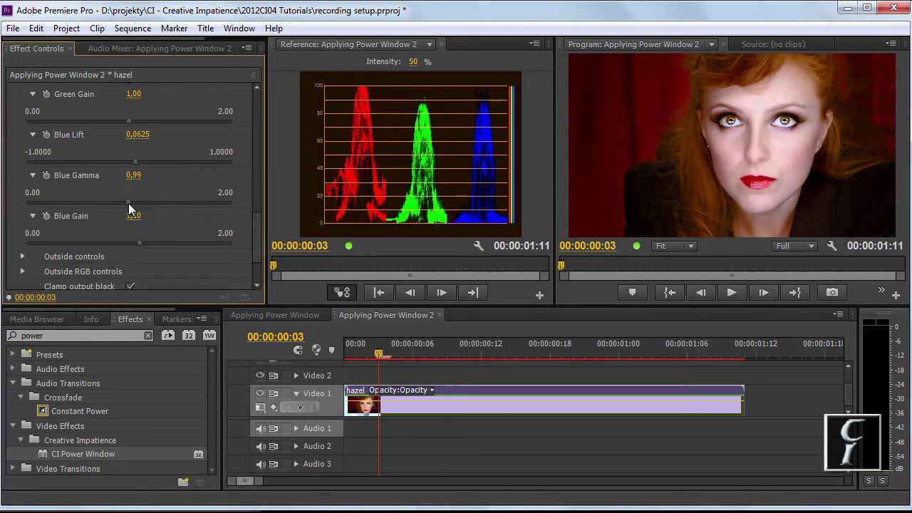
drag(254, 245, 245, 121)
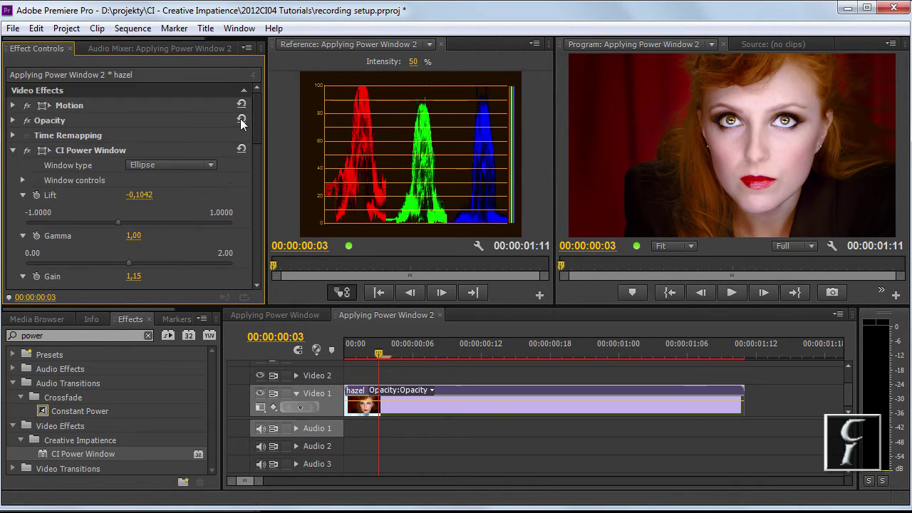
click(26, 152)
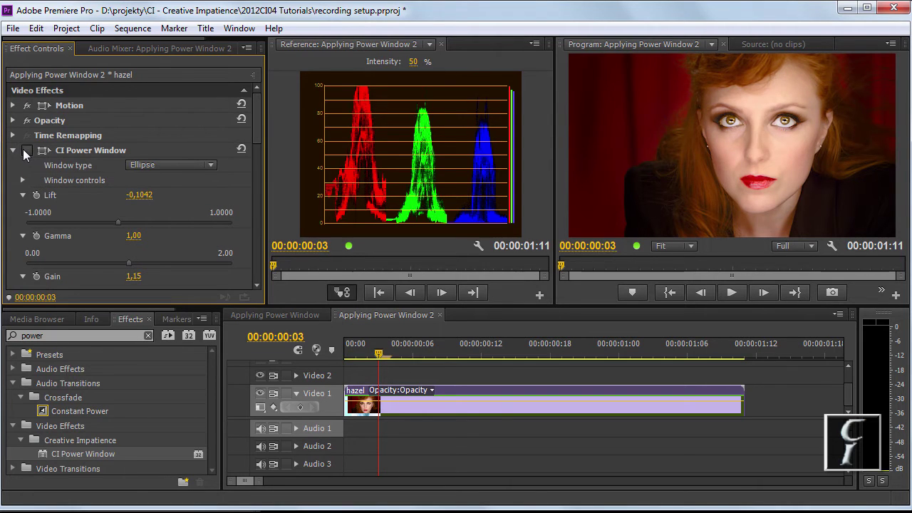
click(26, 151)
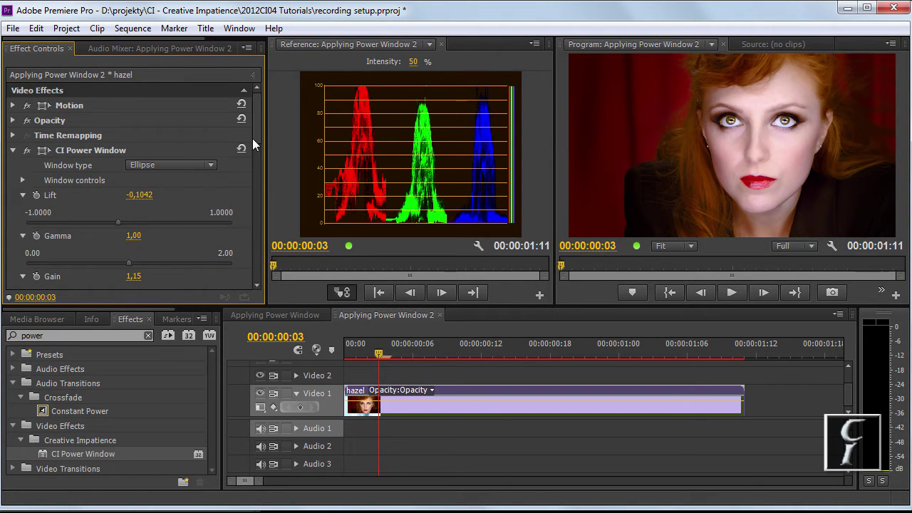
scroll(253, 154, down, 12)
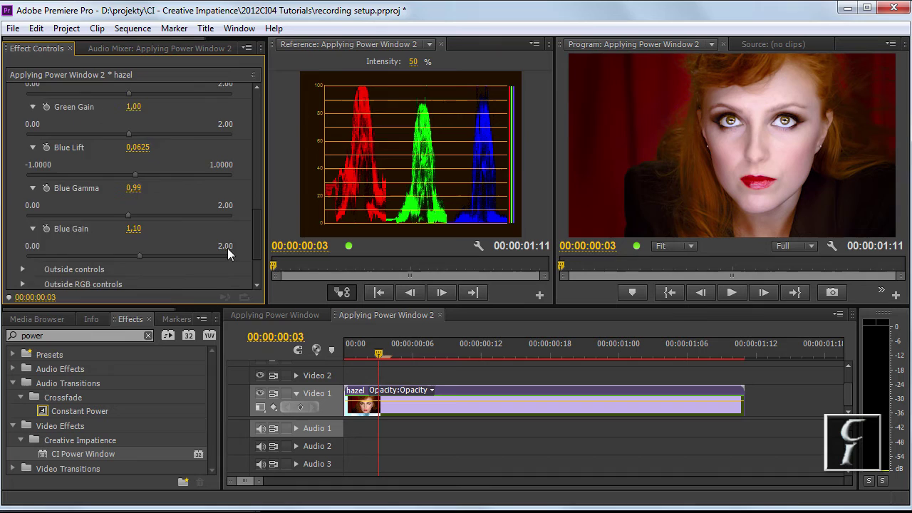
scroll(227, 248, down, 3)
scroll(213, 256, up, 3)
scroll(217, 240, down, 2)
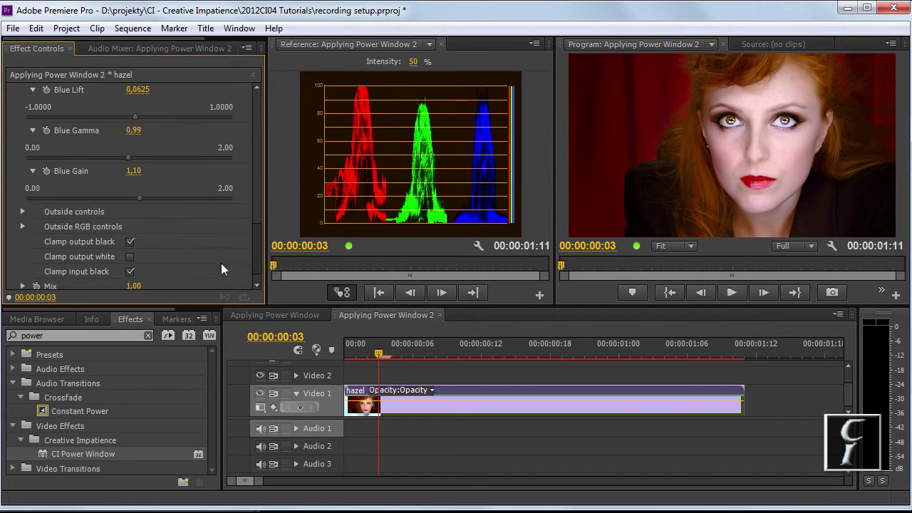
scroll(220, 269, down, 1)
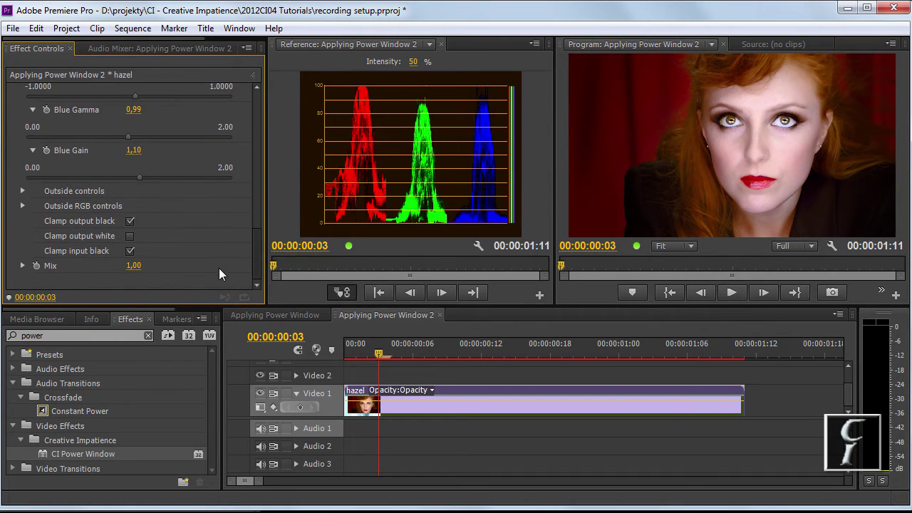
Step: Expand the Outside controls and reduce the outside saturation
click(23, 191)
scroll(21, 190, down, 1)
click(32, 191)
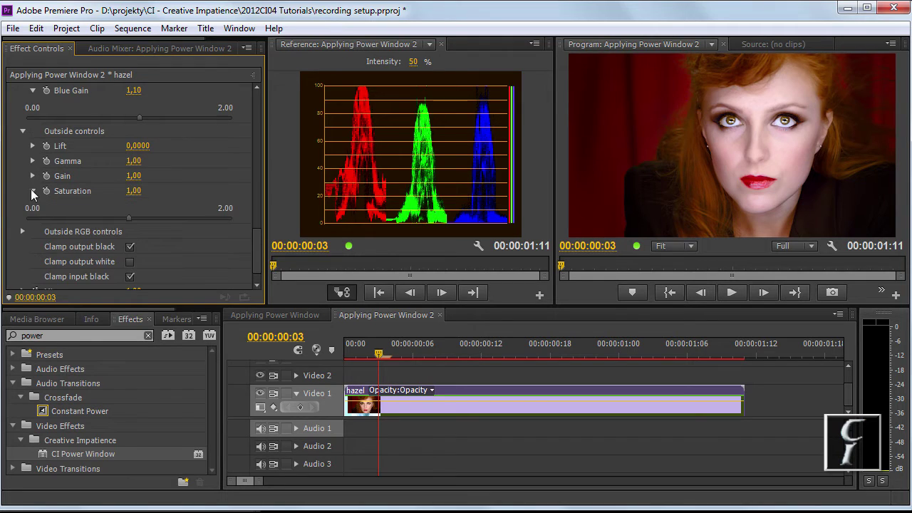
drag(126, 217, 106, 220)
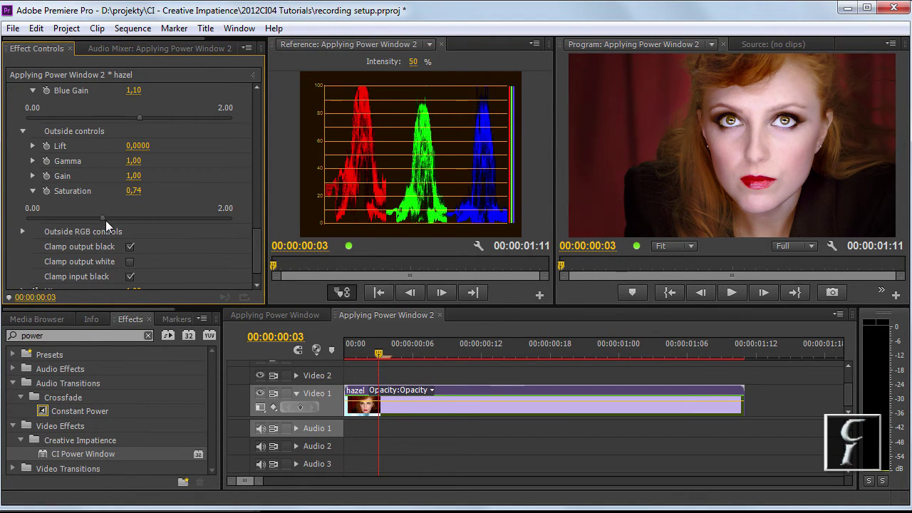
Step: Lower the outside Lift, bring outside Gain to 0,85 and Gamma to 0,95
click(32, 175)
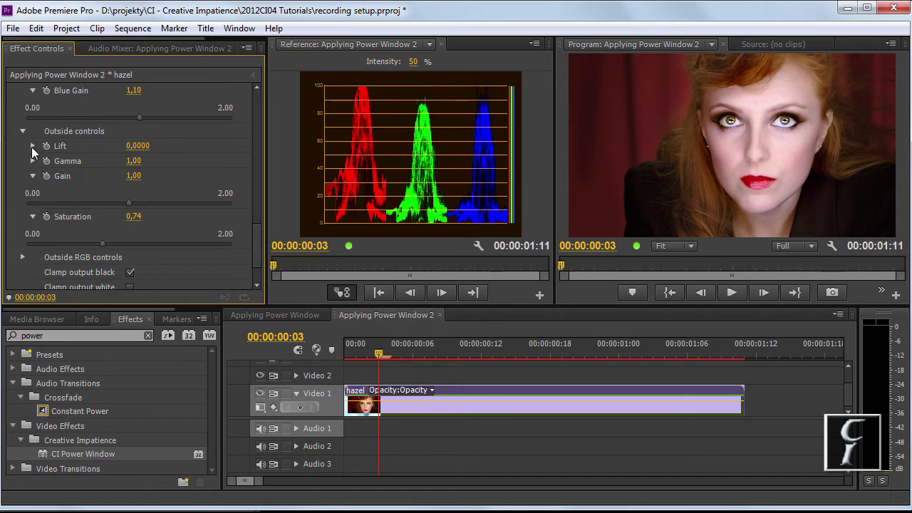
click(32, 146)
drag(128, 171, 124, 172)
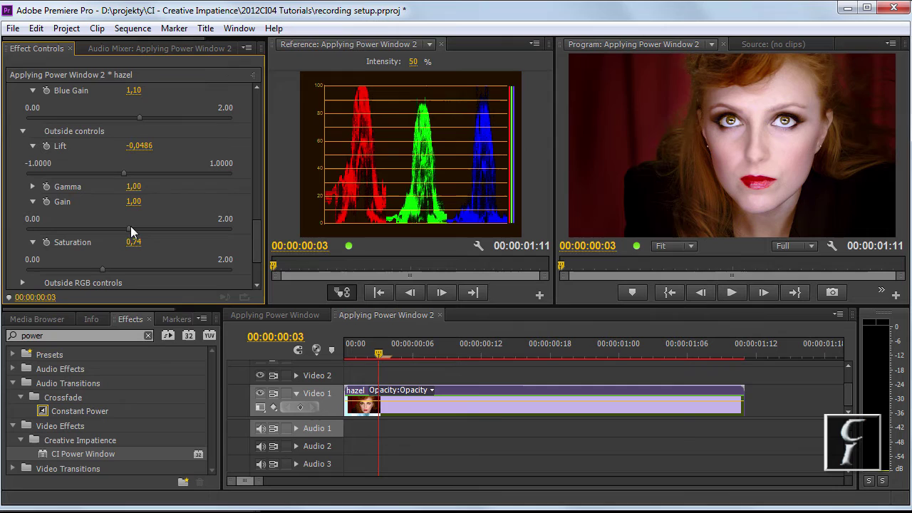
drag(131, 226, 124, 210)
click(32, 187)
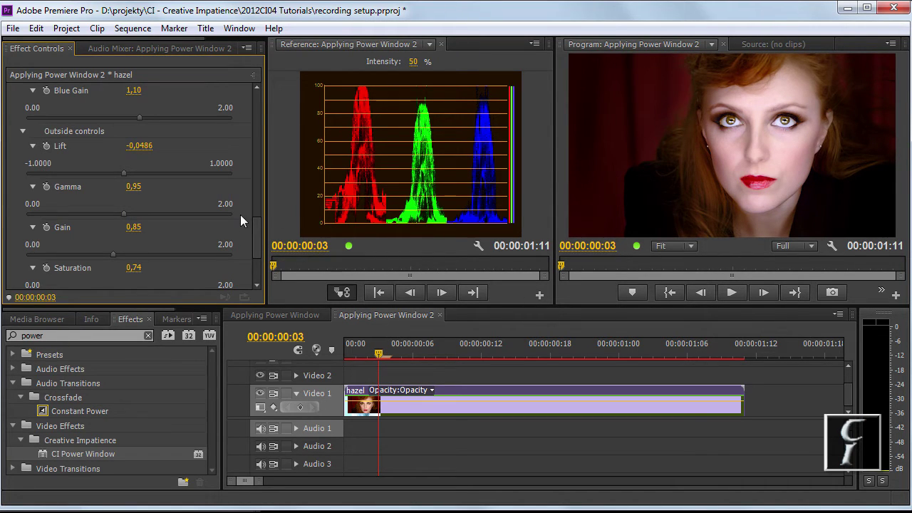
Step: Set outside Saturation to 1,03 and outside Lift to 0,0139
drag(259, 227, 255, 245)
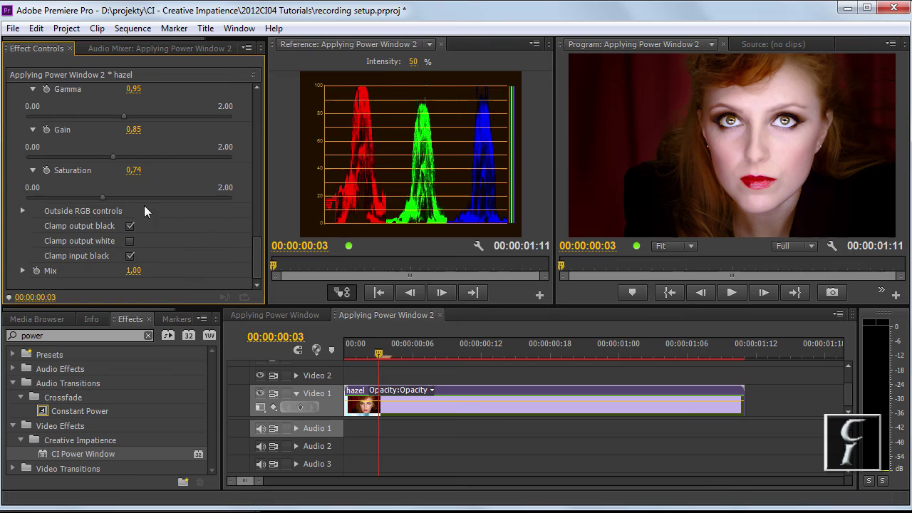
drag(106, 194, 131, 183)
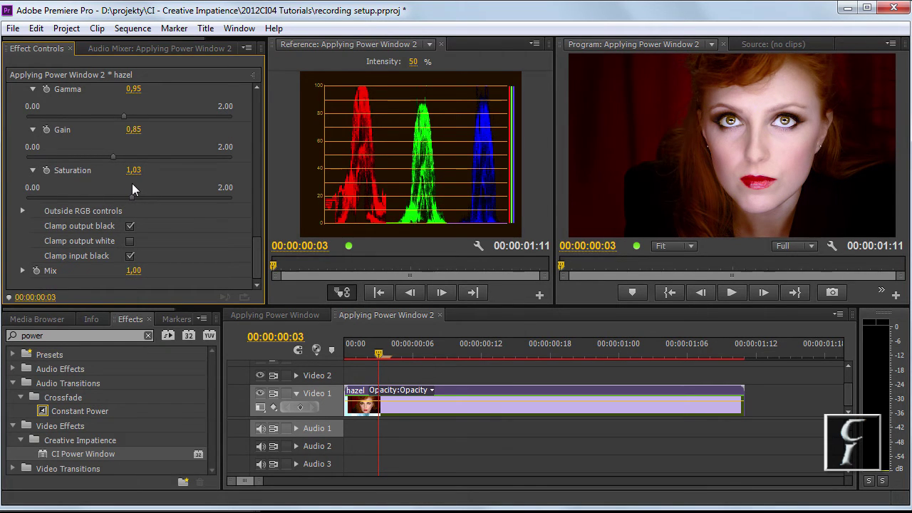
scroll(132, 183, up, 2)
drag(127, 144, 130, 145)
scroll(256, 252, down, 2)
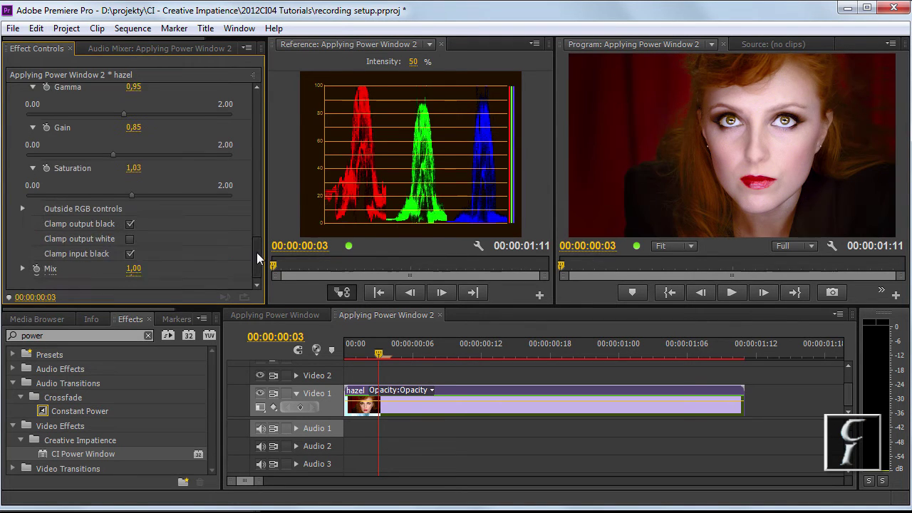
Step: In Outside RGB controls, lower Red Gain to 0,83 and reduce Red Lift
click(22, 205)
scroll(22, 202, down, 2)
click(32, 194)
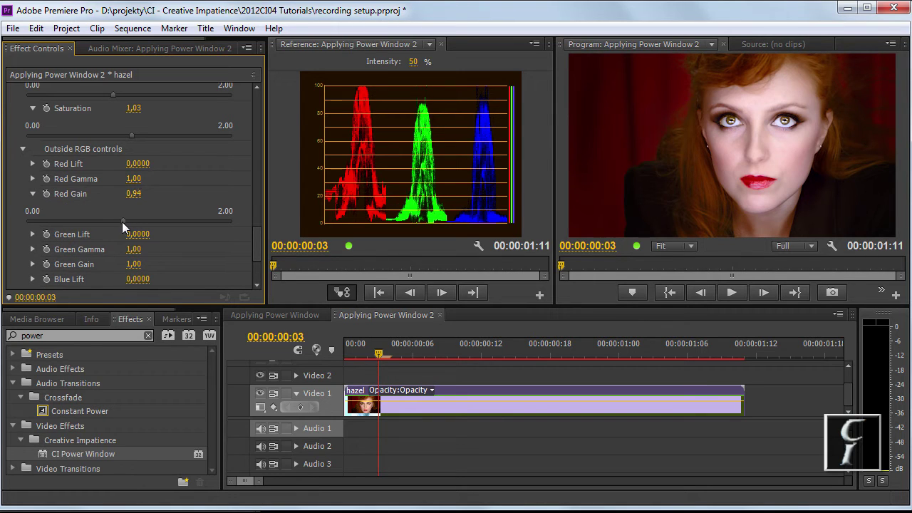
drag(119, 221, 109, 222)
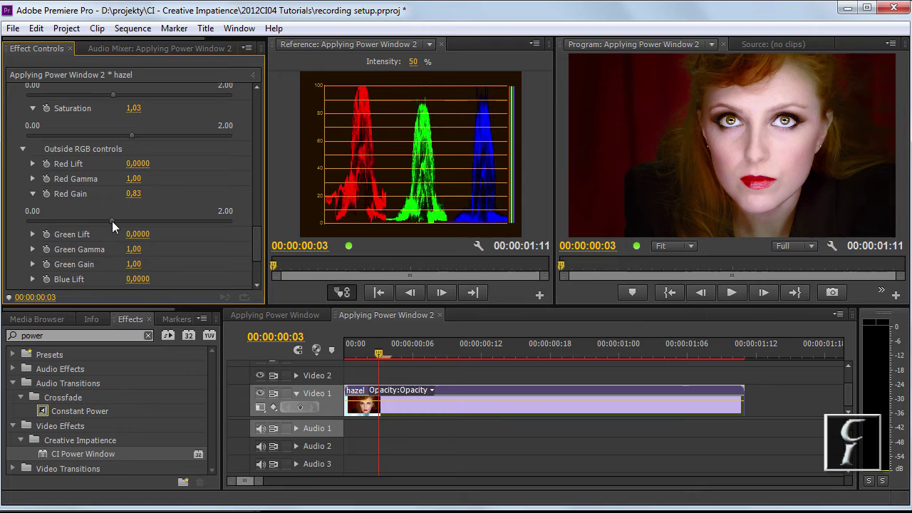
click(32, 163)
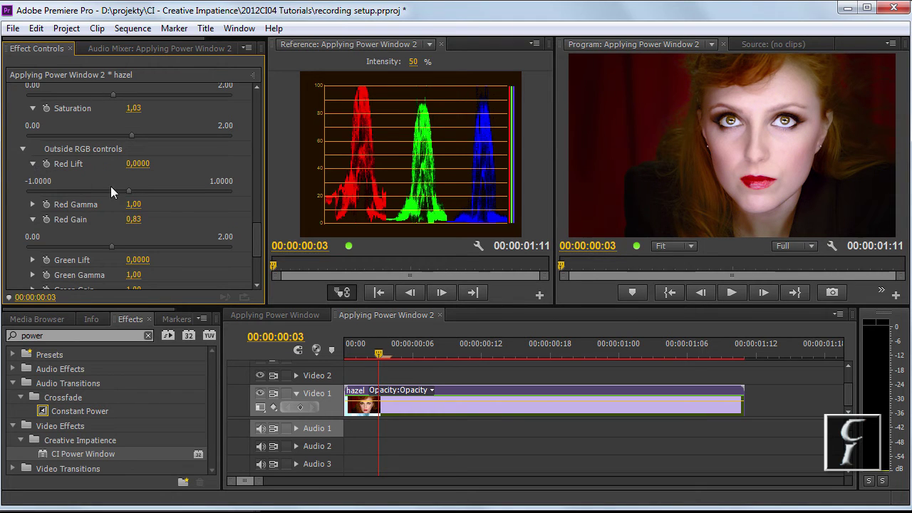
drag(130, 191, 124, 184)
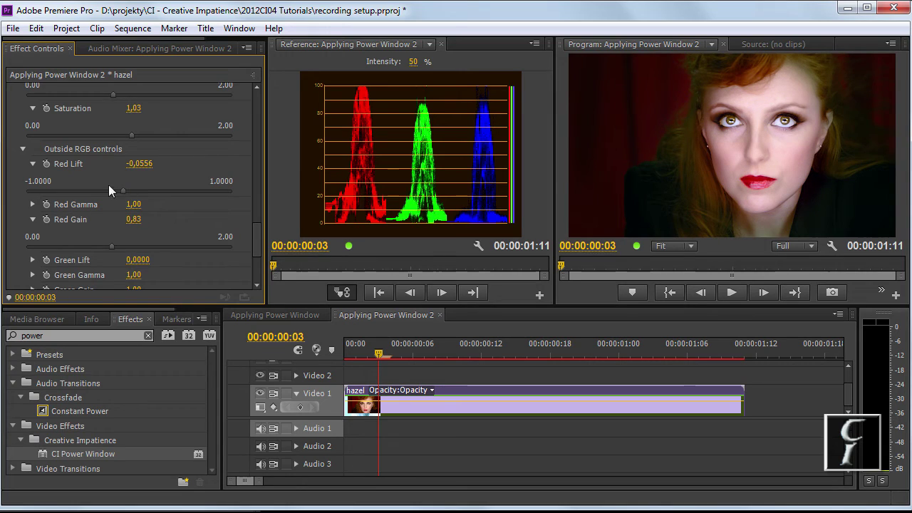
Step: Set outside Red Gamma to 1,28 and lower outside Green Gain to 0,91
click(32, 204)
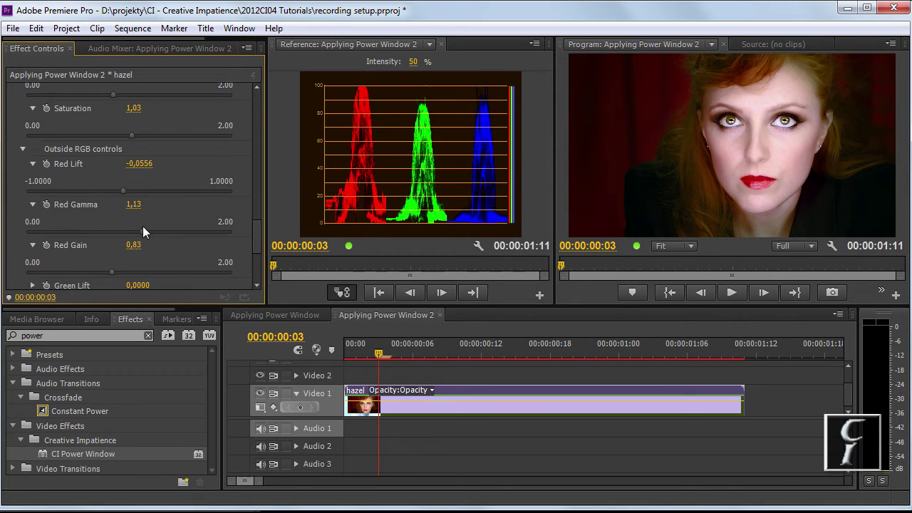
drag(143, 226, 153, 218)
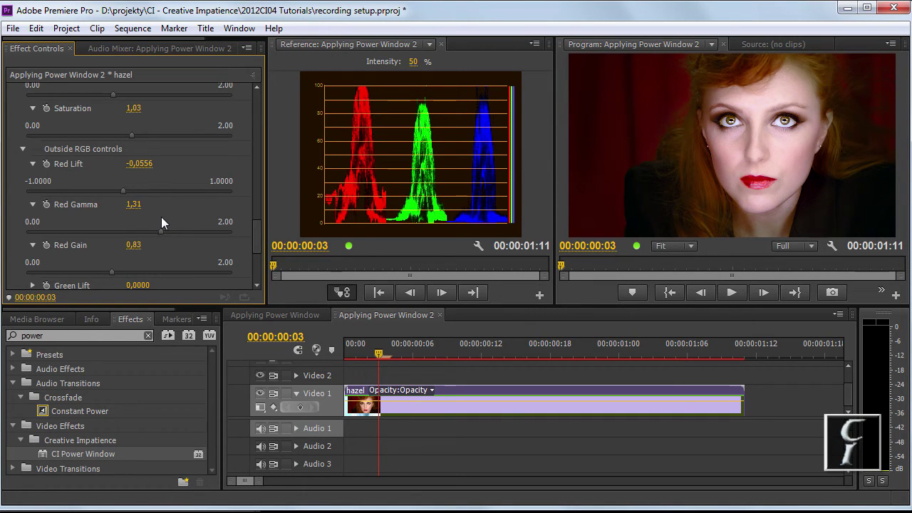
drag(160, 218, 158, 217)
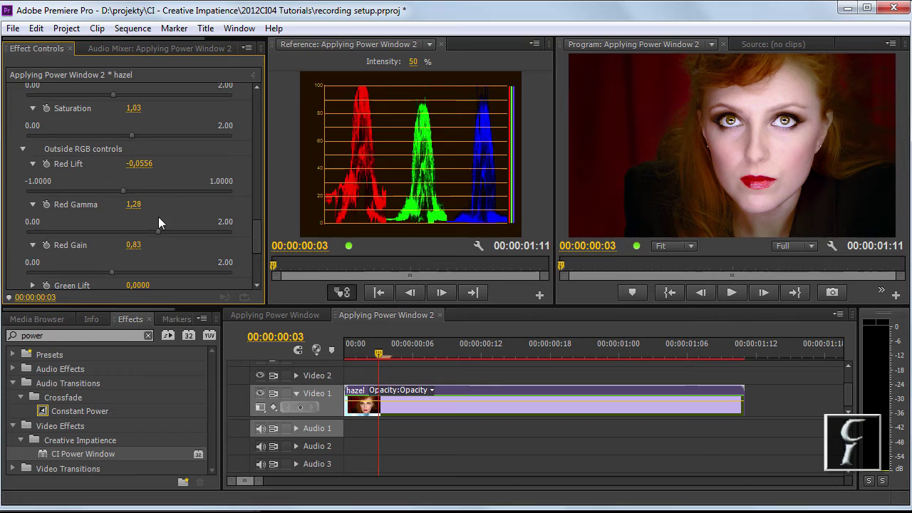
drag(257, 224, 211, 249)
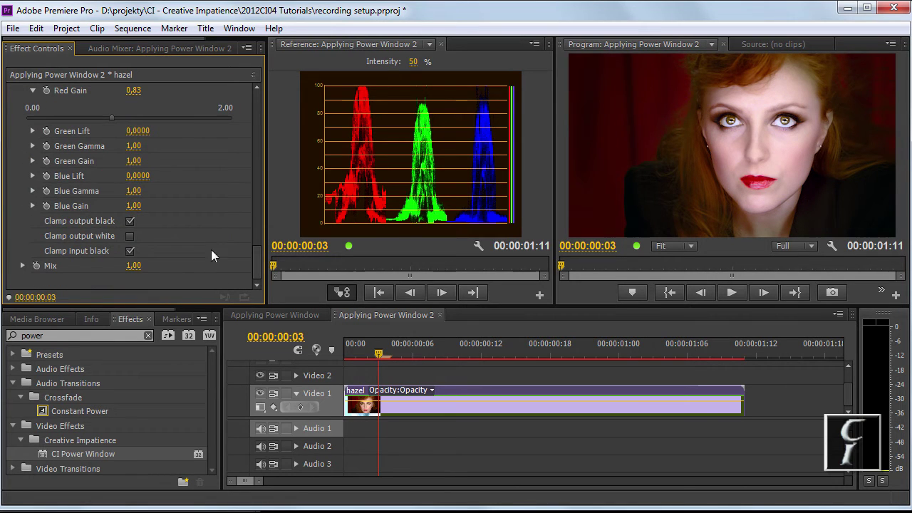
click(32, 160)
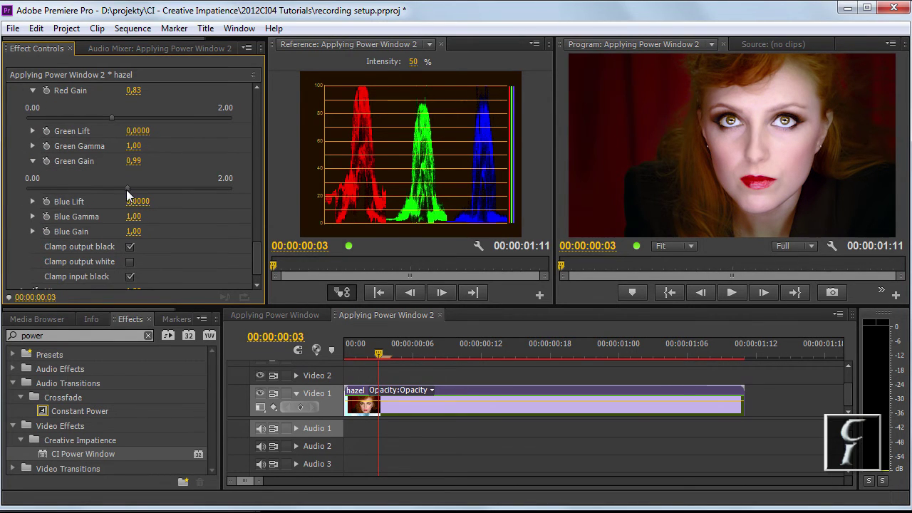
drag(127, 189, 122, 184)
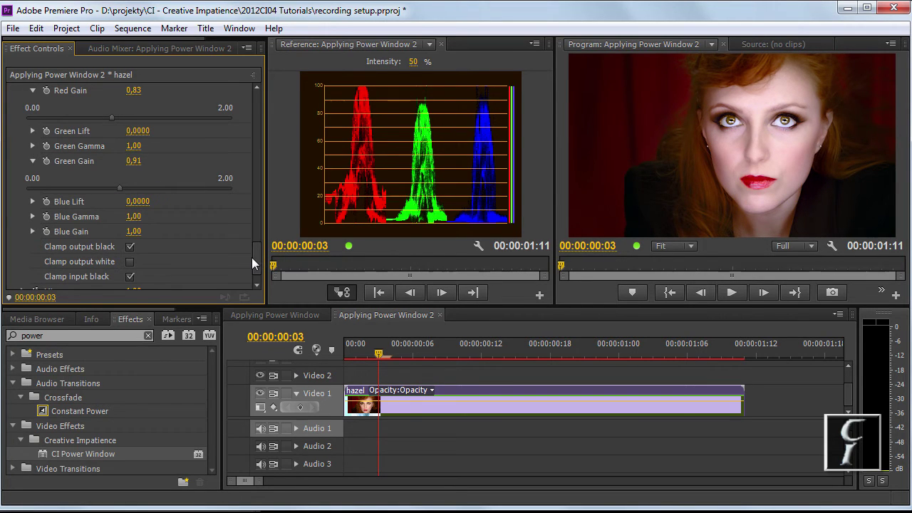
drag(253, 259, 245, 113)
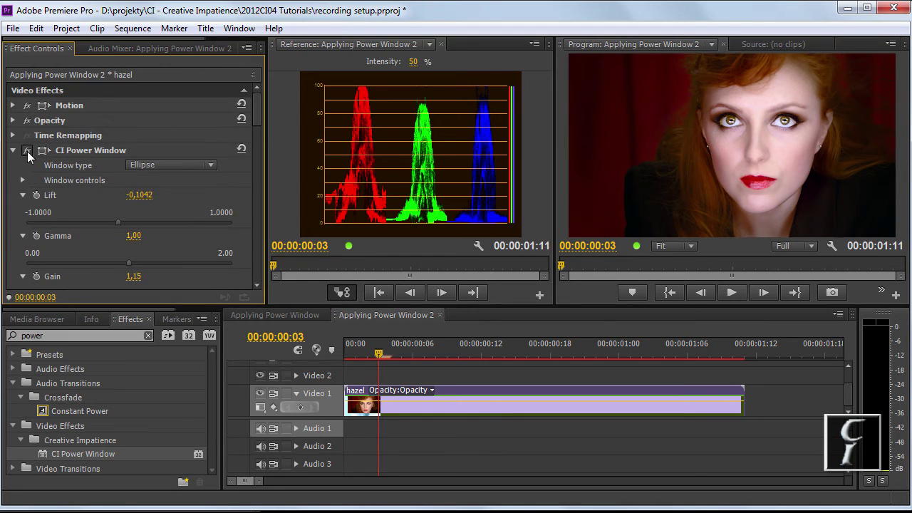
click(27, 151)
click(28, 151)
click(27, 151)
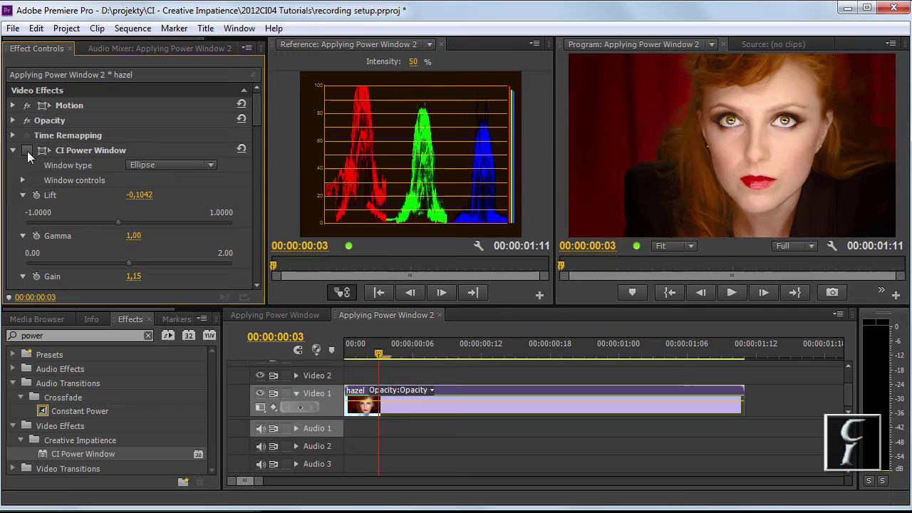
click(27, 151)
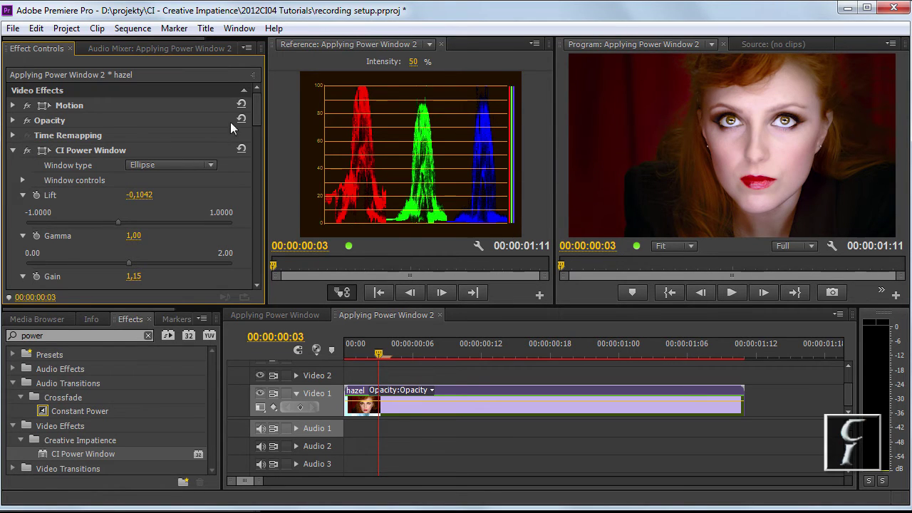
click(168, 148)
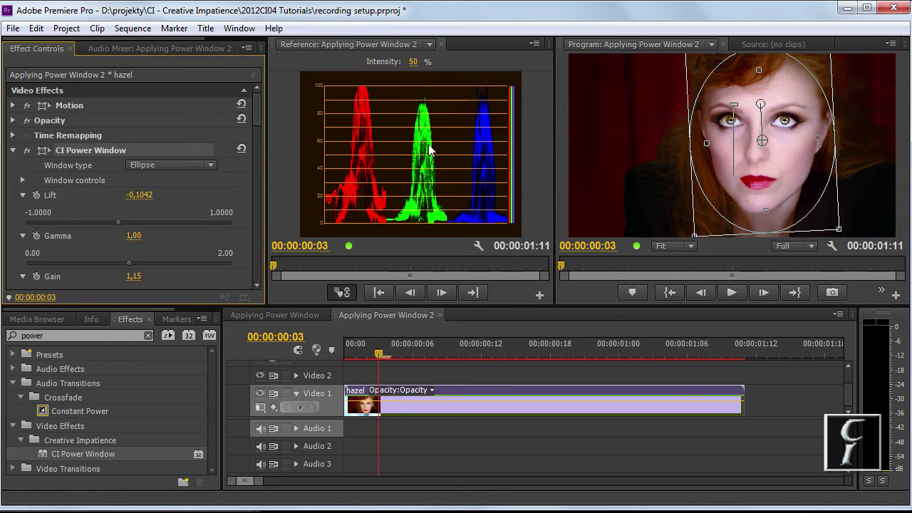
click(737, 106)
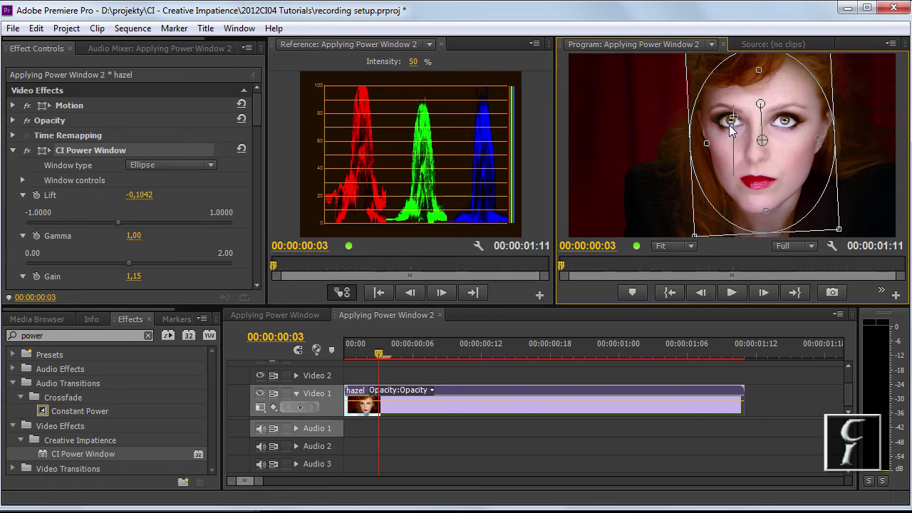
click(242, 197)
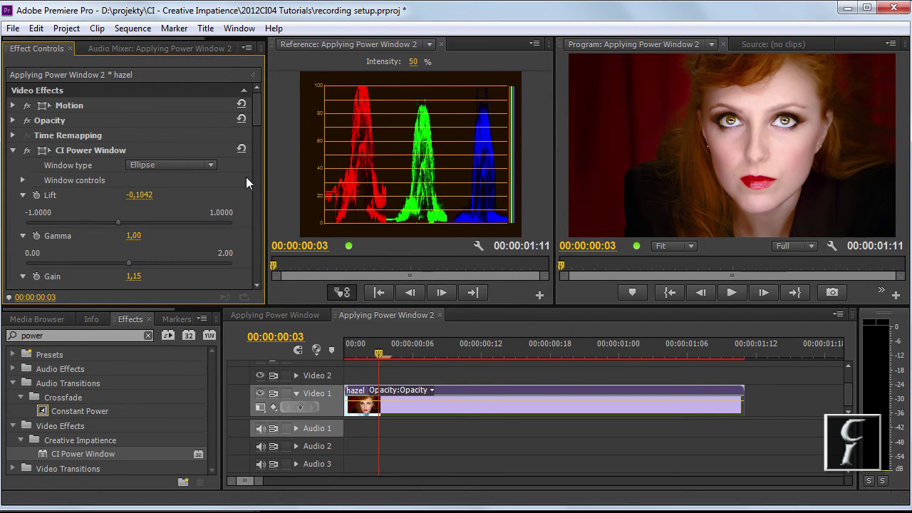
click(207, 150)
click(734, 136)
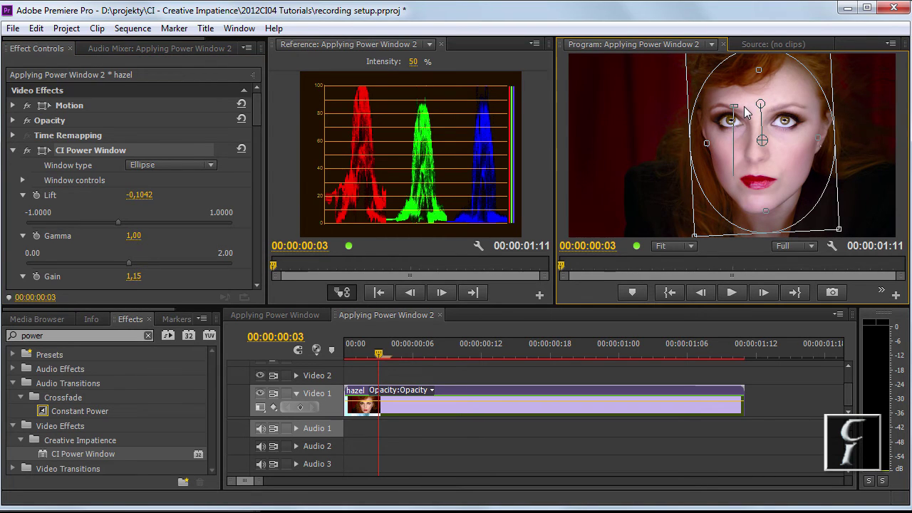
click(198, 200)
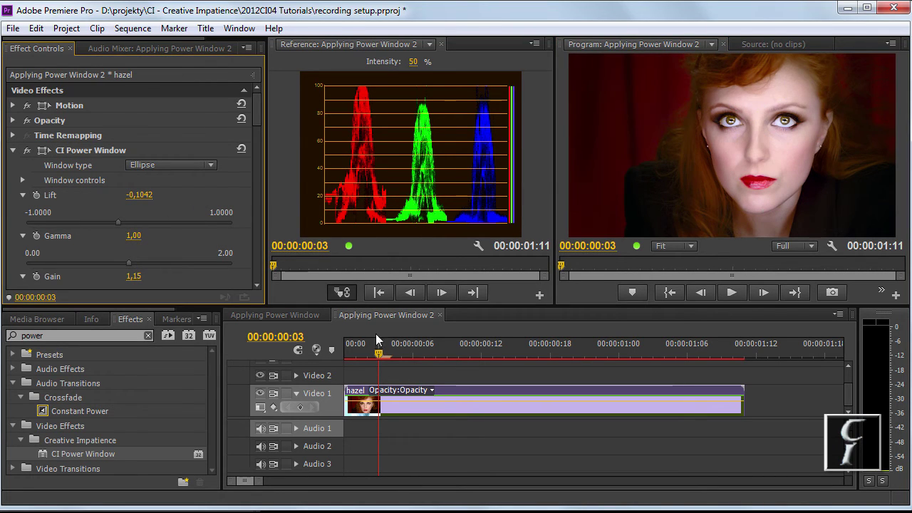
Step: Play the sequence from the start, then render it with Enter
drag(376, 354, 343, 359)
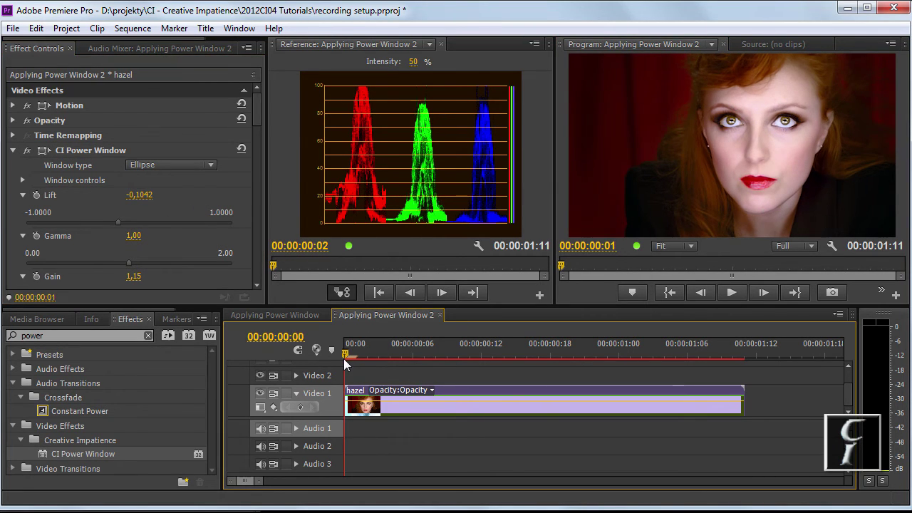
click(727, 294)
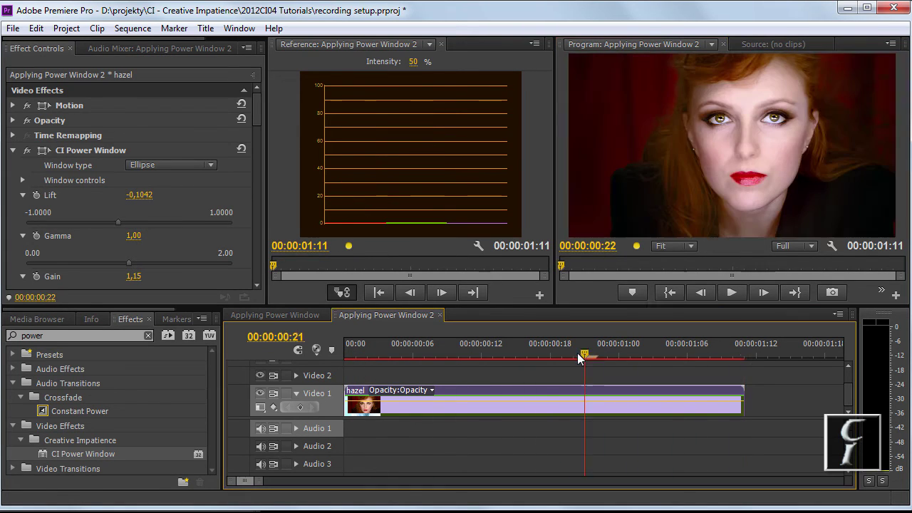
click(277, 357)
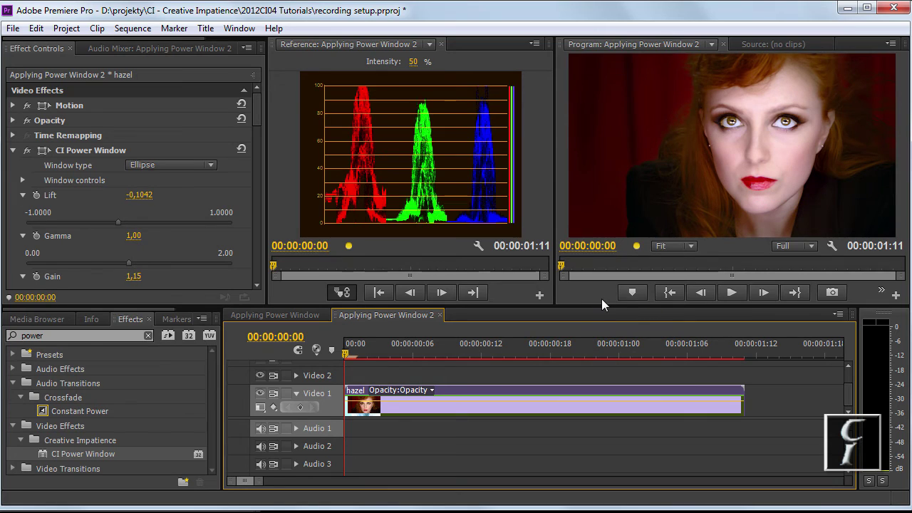
key(Return)
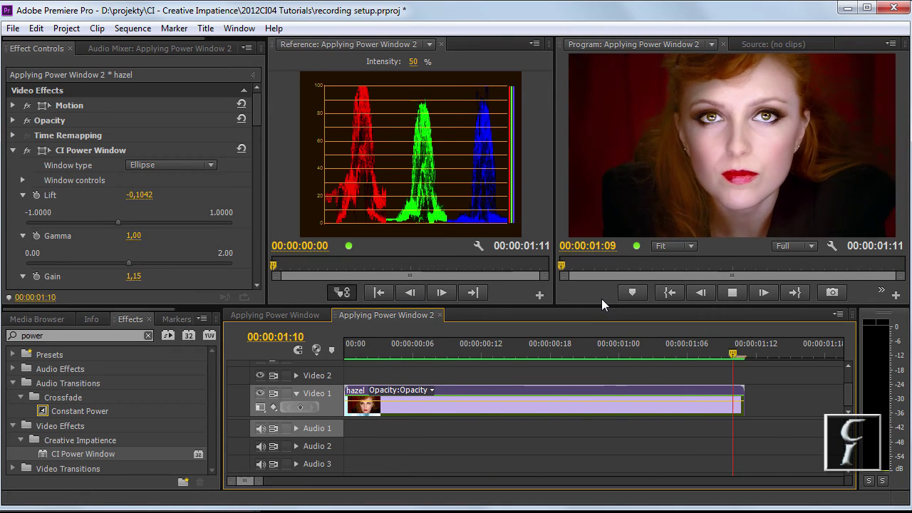
Step: Play the rendered clip from one second and step back frame by frame to review
drag(744, 371, 691, 349)
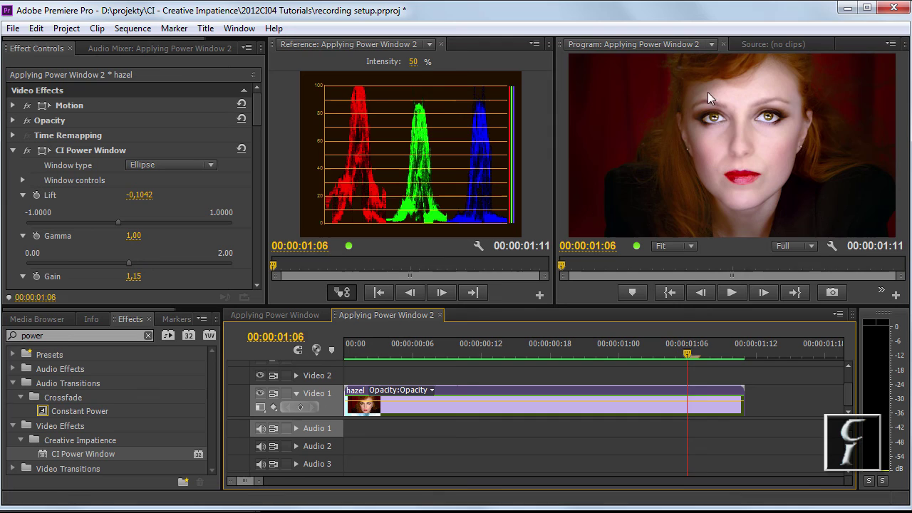
key(space)
key(Left)
key(Left)
key(Left)
key(Left)
key(Left)
key(Left)
key(Left)
key(Left)
key(Left)
key(Left)
key(Left)
key(Left)
key(Left)
key(Left)
key(Left)
key(Left)
key(Left)
key(Left)
key(Left)
key(Left)
key(Left)
key(Left)
key(Left)
key(Left)
key(Left)
key(Left)
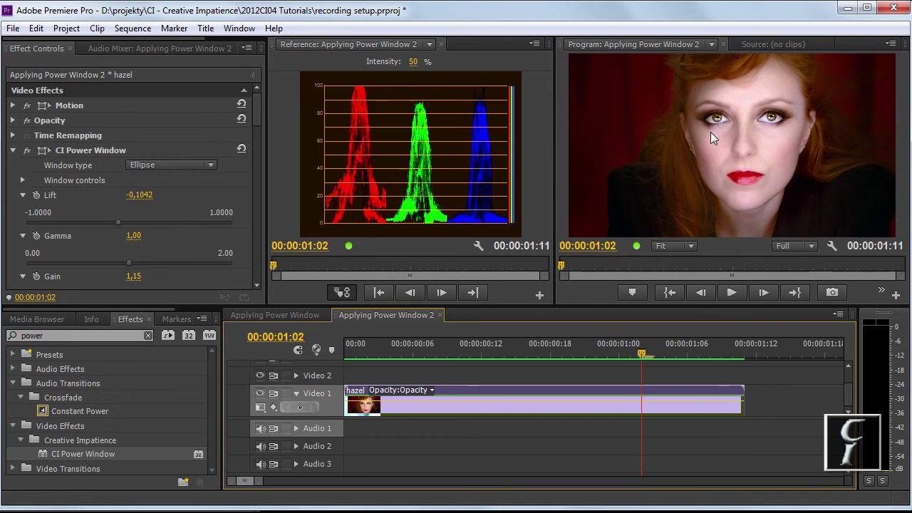
key(Left)
key(Left)
key(Left)
key(Left)
key(Left)
key(Left)
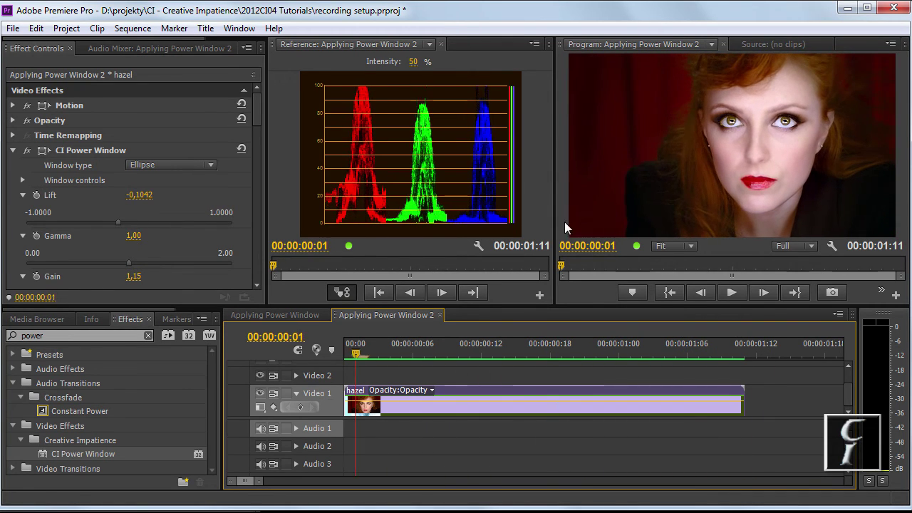
Step: Keyframe Point of origin from 758,5 340,5 to 677,6 332,1 at 00:00:01:10, then re-render
click(22, 180)
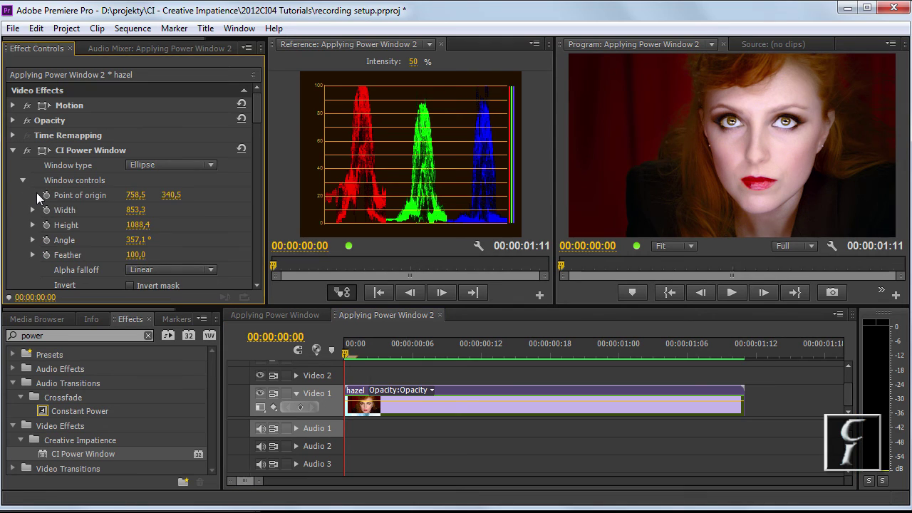
click(189, 178)
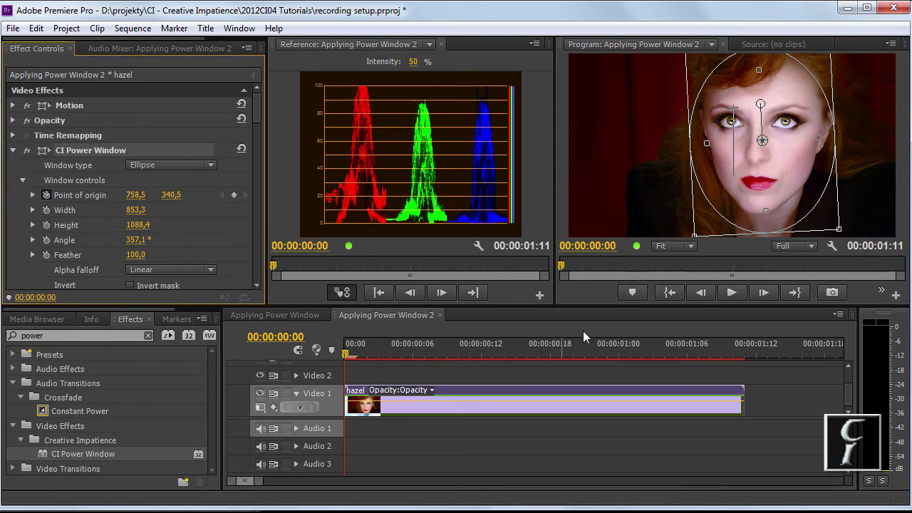
drag(691, 343, 733, 343)
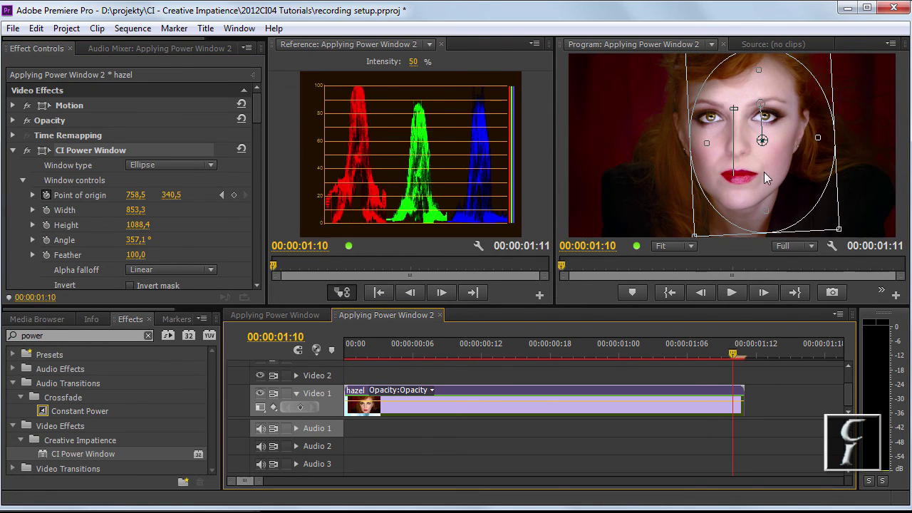
drag(761, 141, 741, 141)
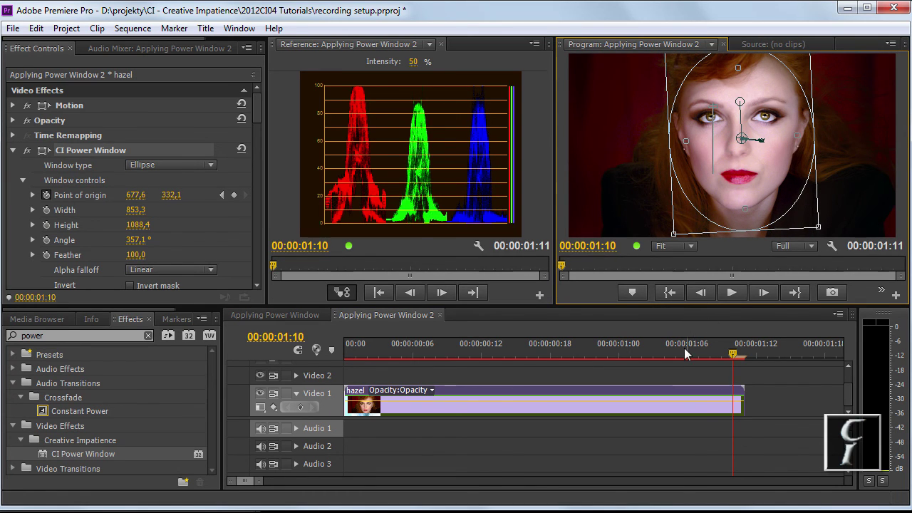
key(Return)
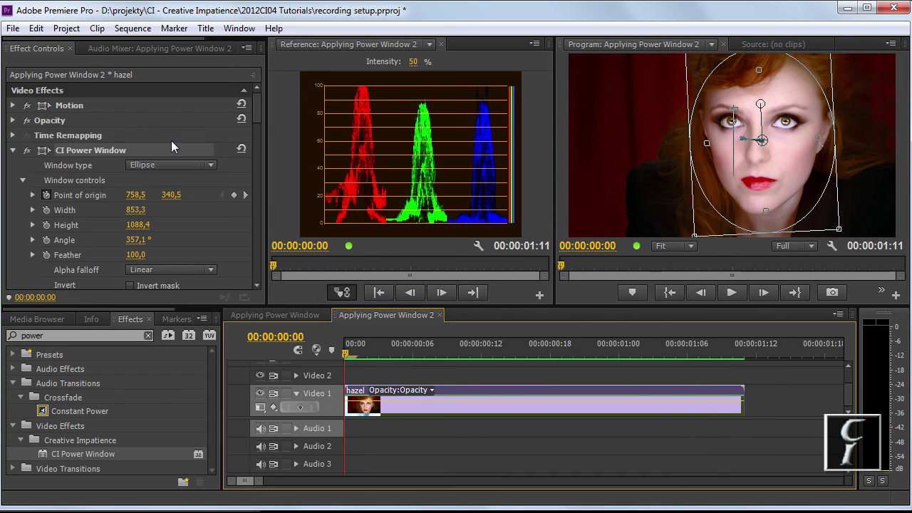
click(173, 137)
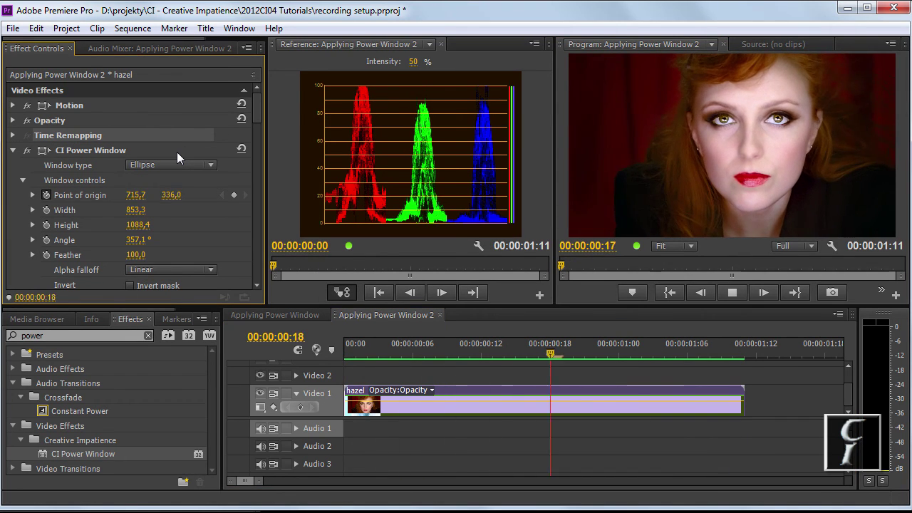
key(space)
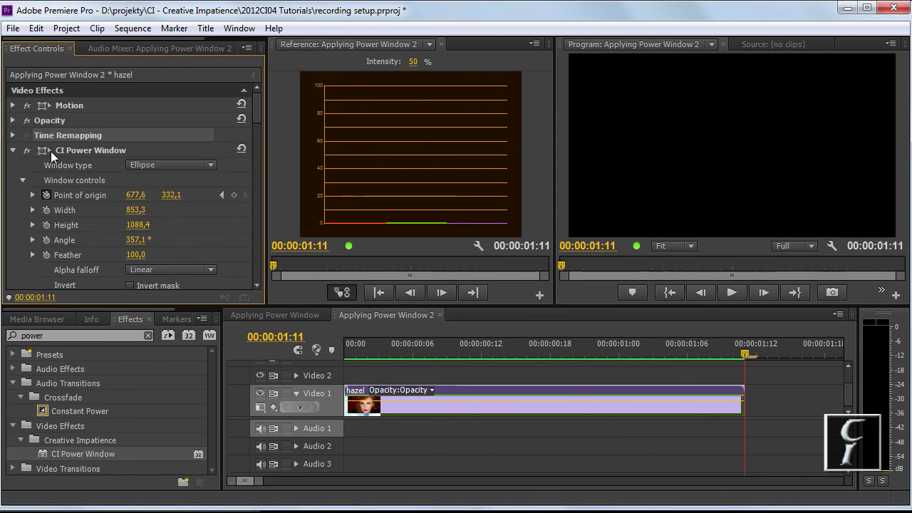
click(24, 152)
click(27, 153)
key(space)
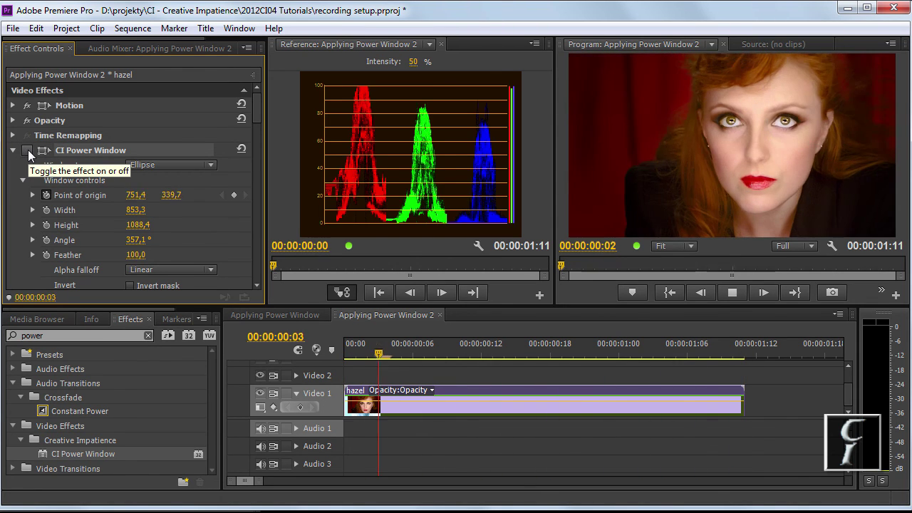
click(27, 152)
key(space)
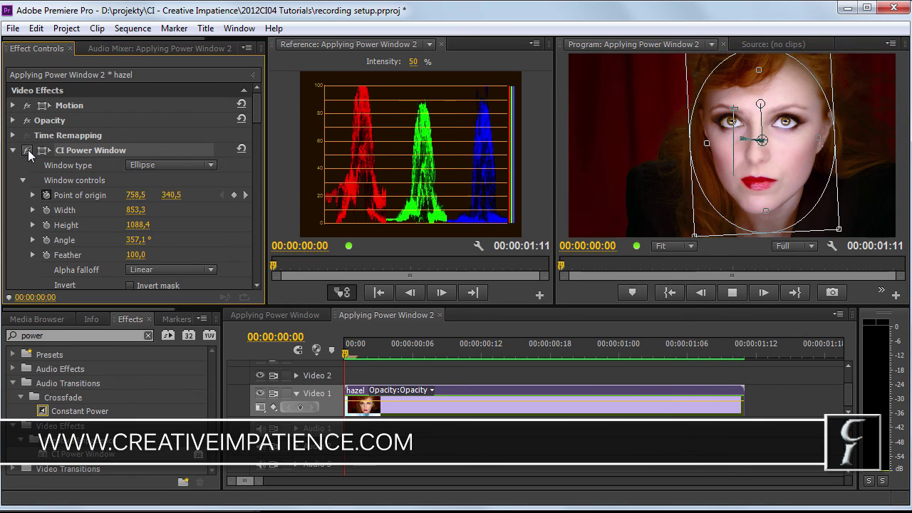
click(54, 136)
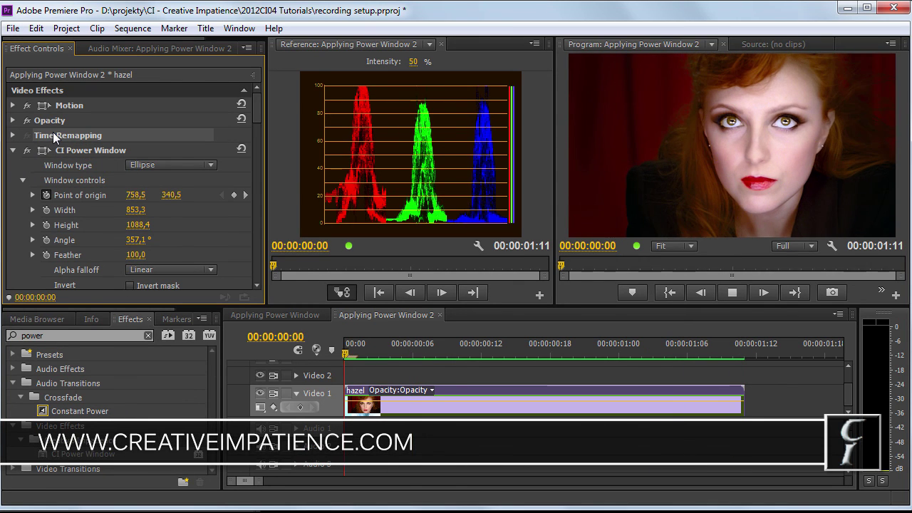